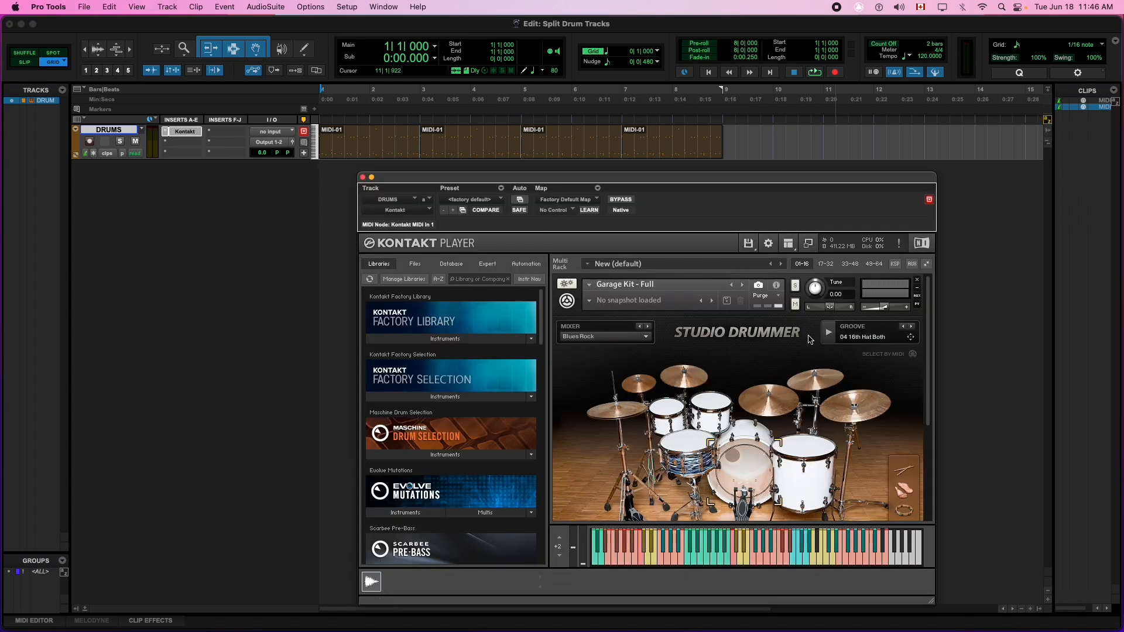
Step: Select all four MIDI-01 drum clips and play them back, then stop
left_click(378, 157)
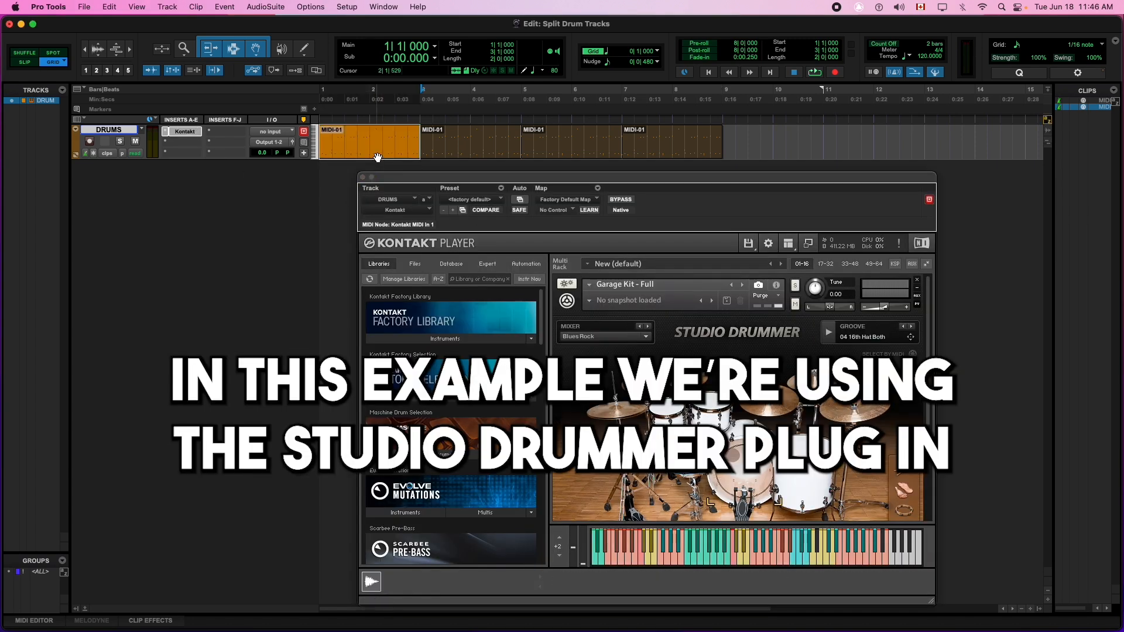
left_click(677, 157, "shift")
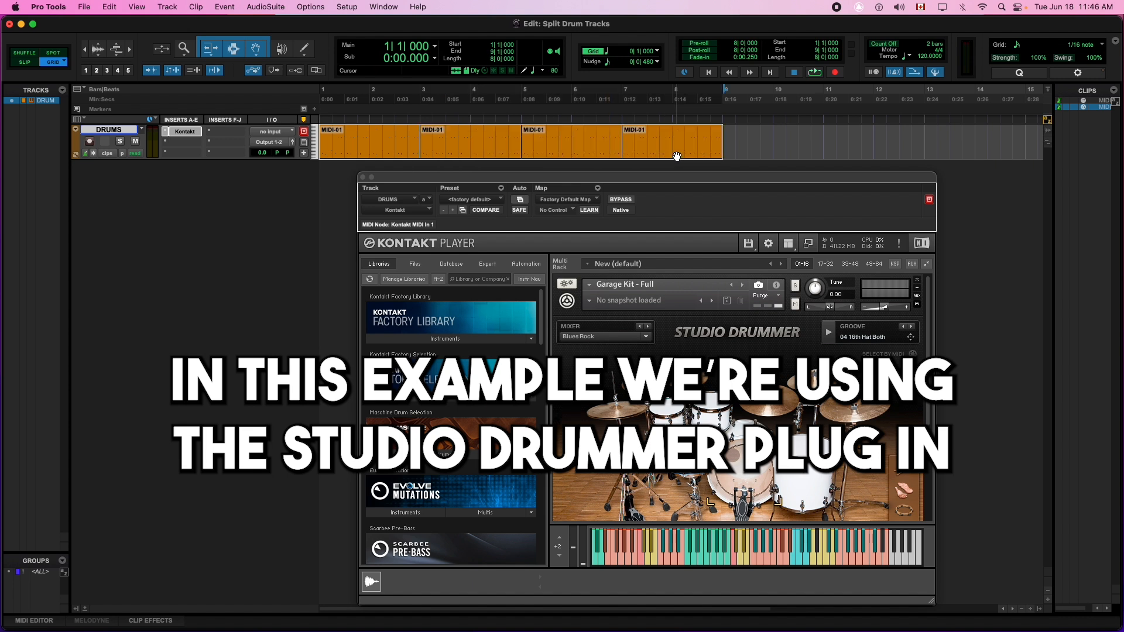
key("space")
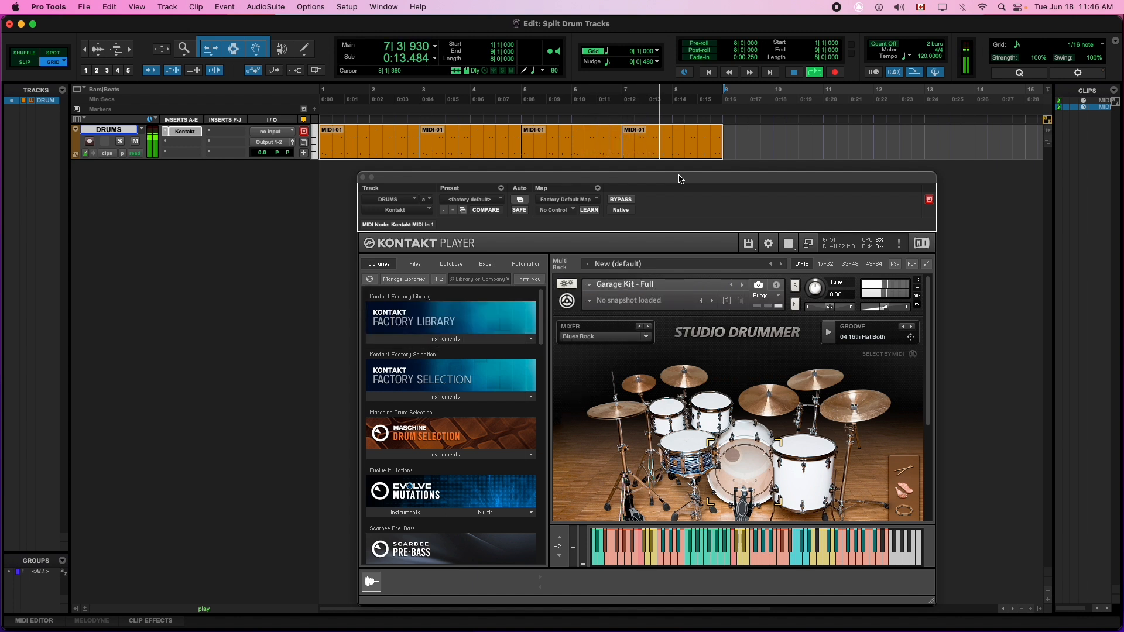
key("space")
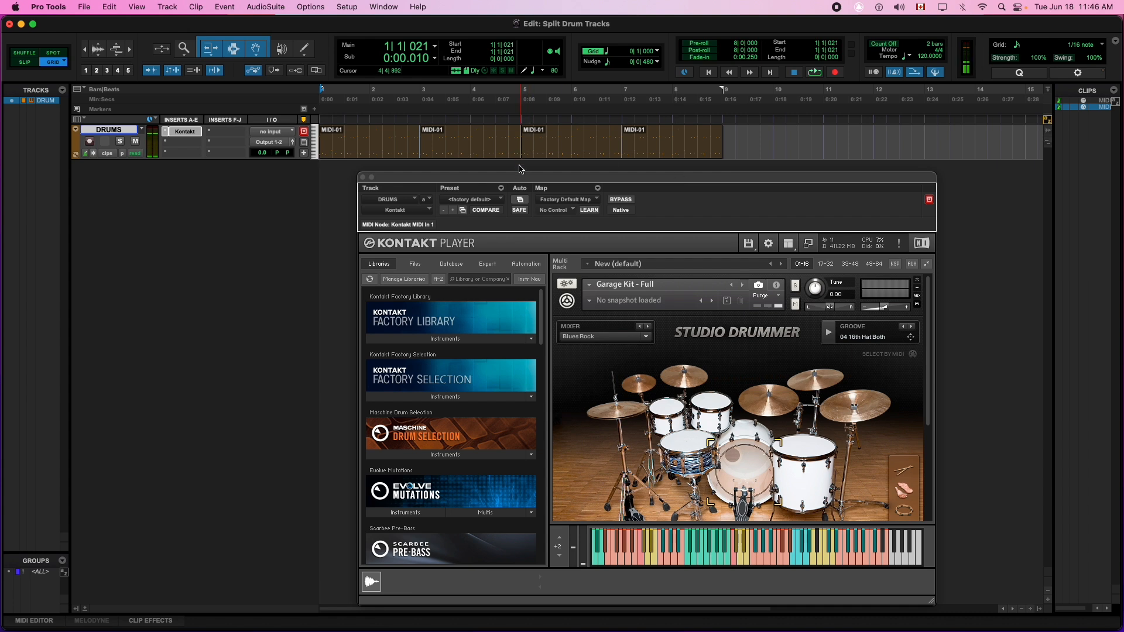
Step: Open the Event Operations window from the Event menu, close it, and reopen it with Alt+3
left_click(318, 6)
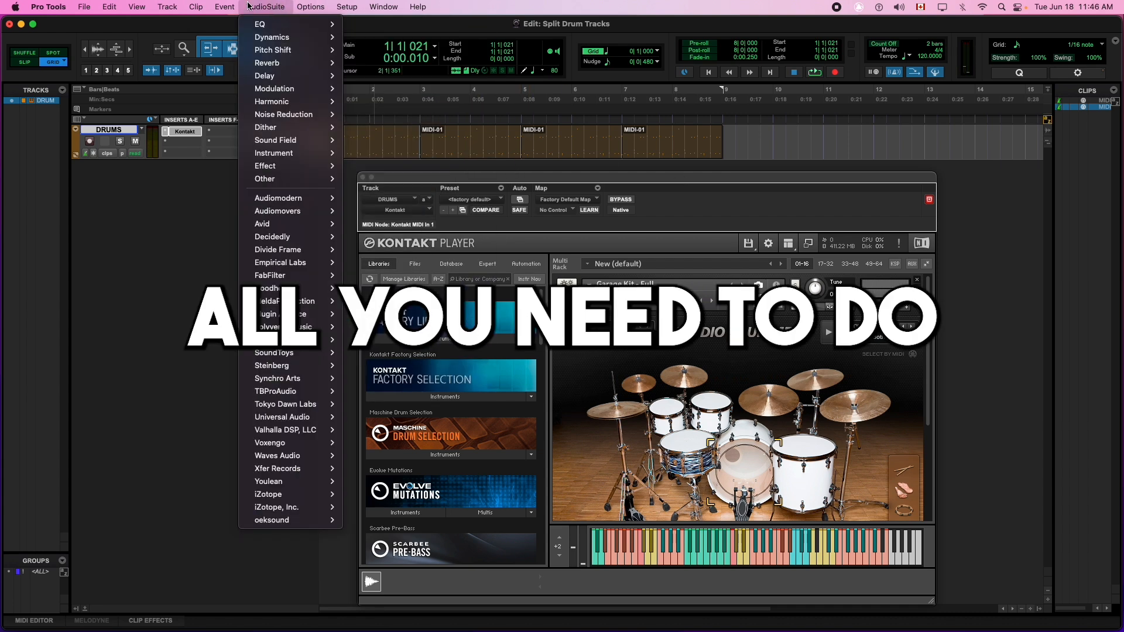
mouse_move(225, 6)
mouse_move(234, 52)
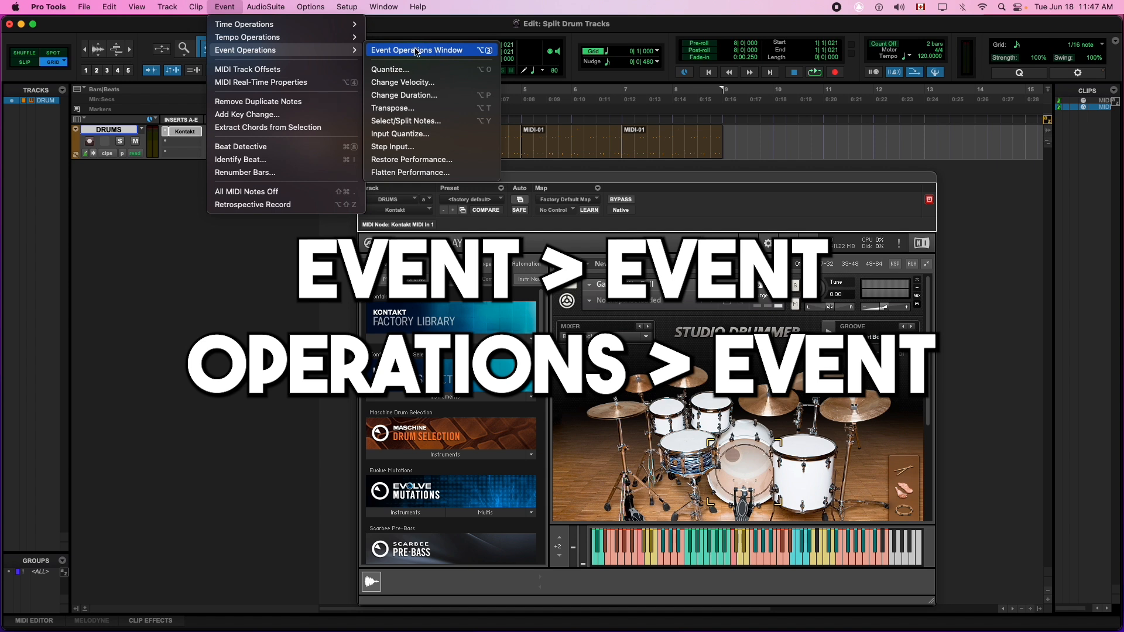
left_click(417, 51)
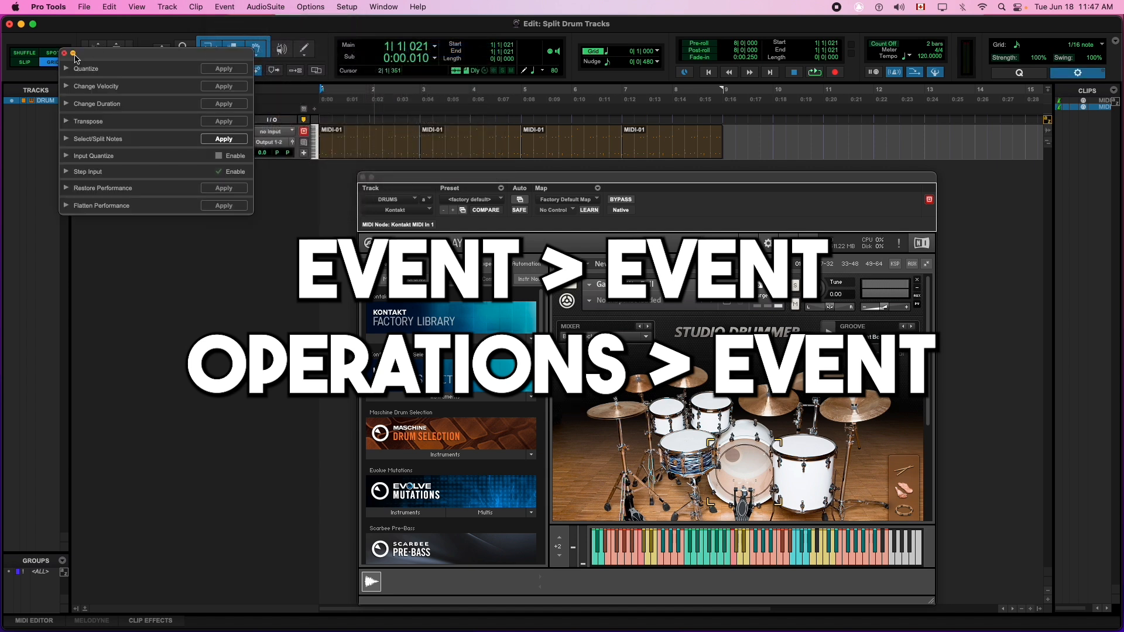
left_click(64, 53)
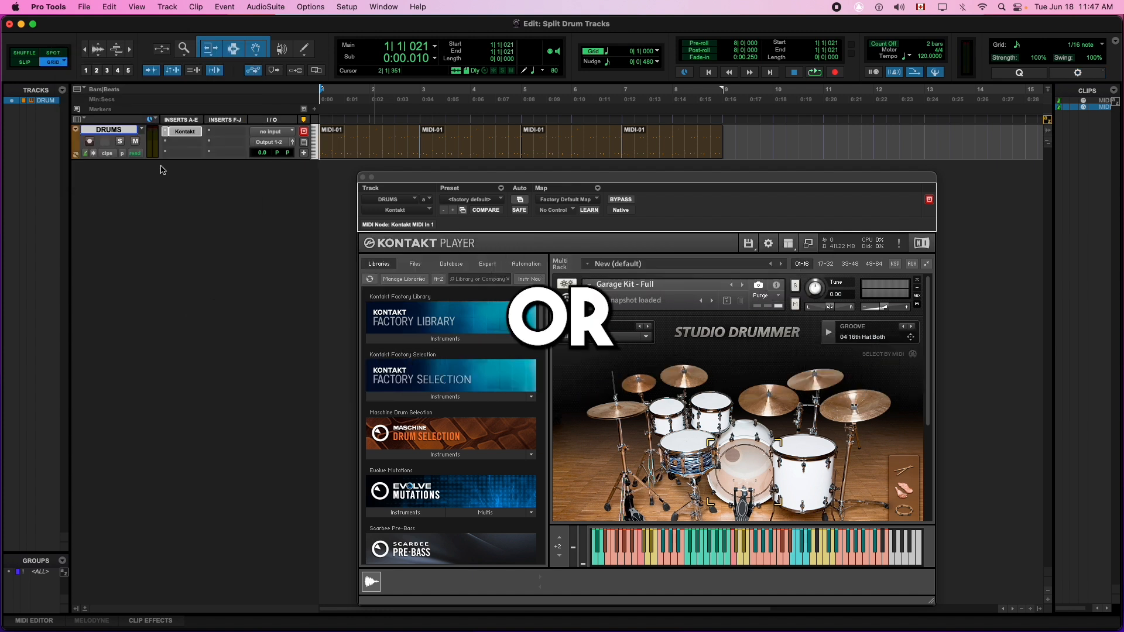
key("alt+3")
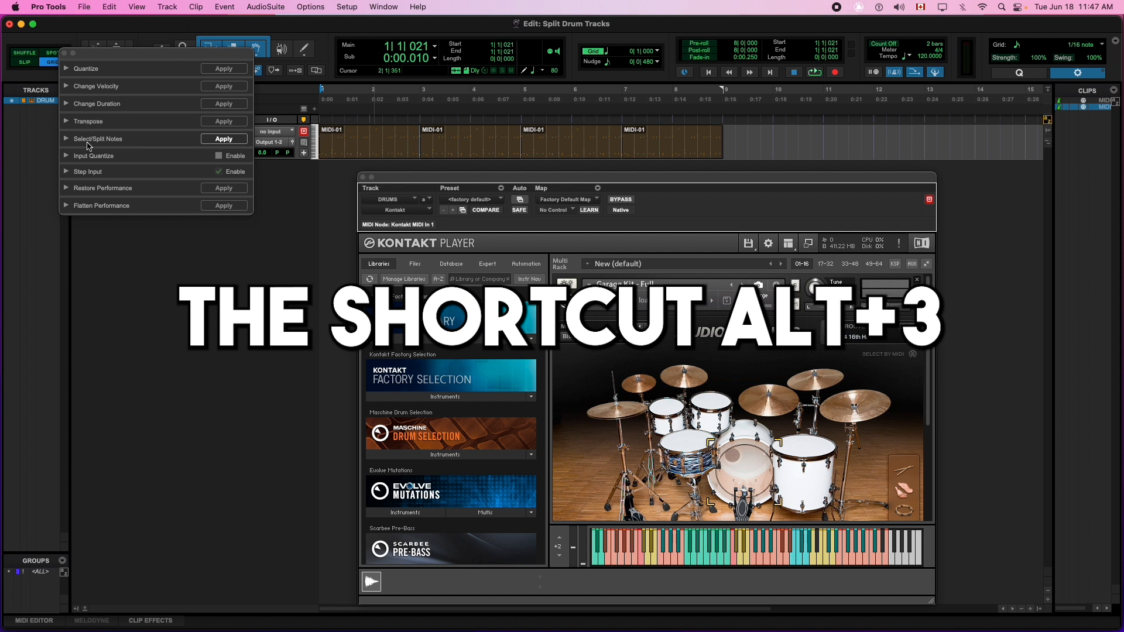
Step: Expand Select/Split Notes, set the note range from E0 to G8, and choose Split notes
left_click(67, 140)
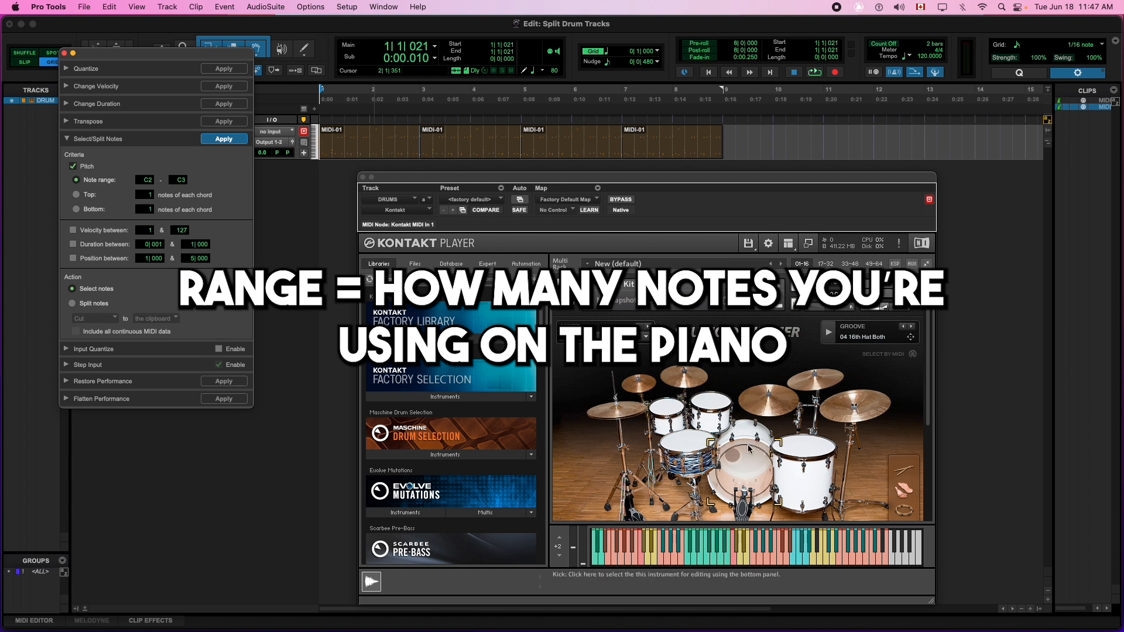
left_click_drag(149, 180, 145, 240)
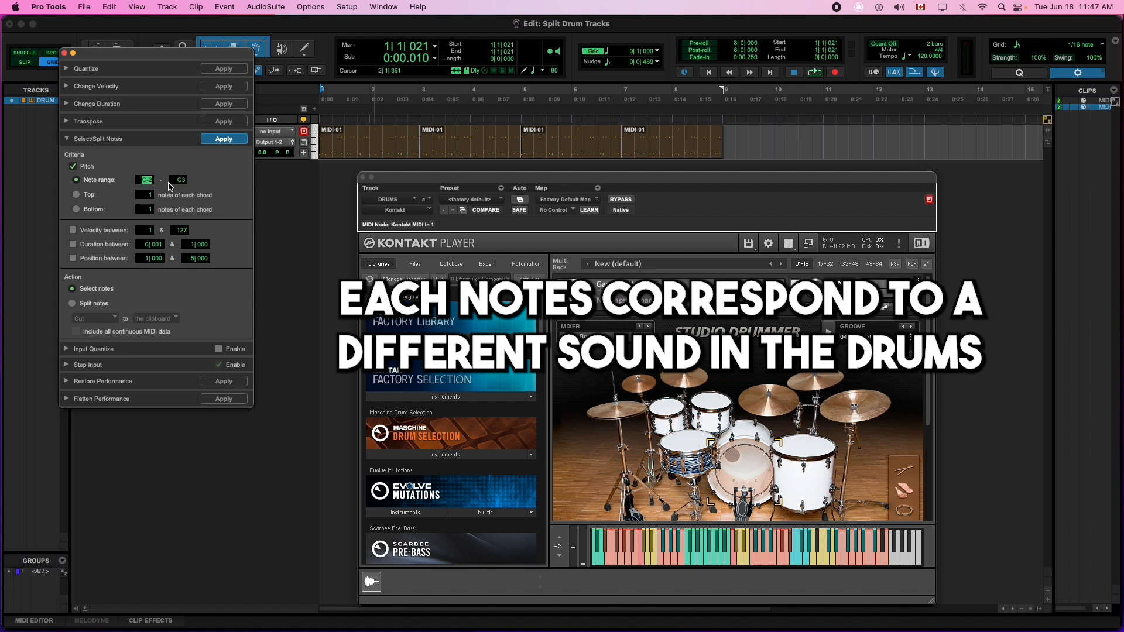
left_click_drag(182, 182, 174, 111)
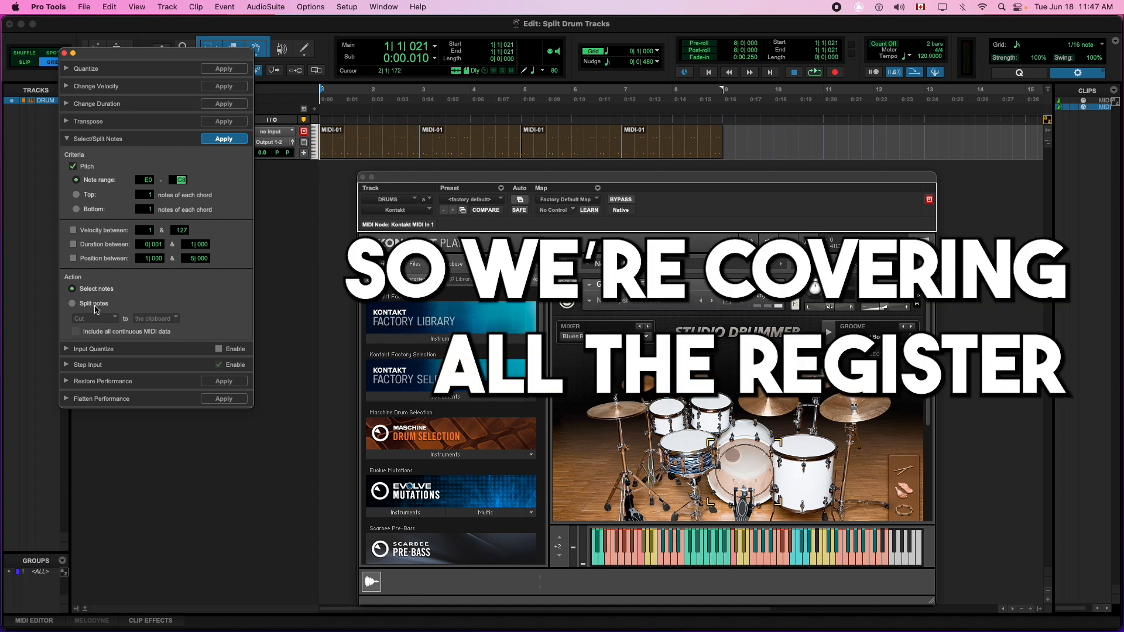
left_click(73, 304)
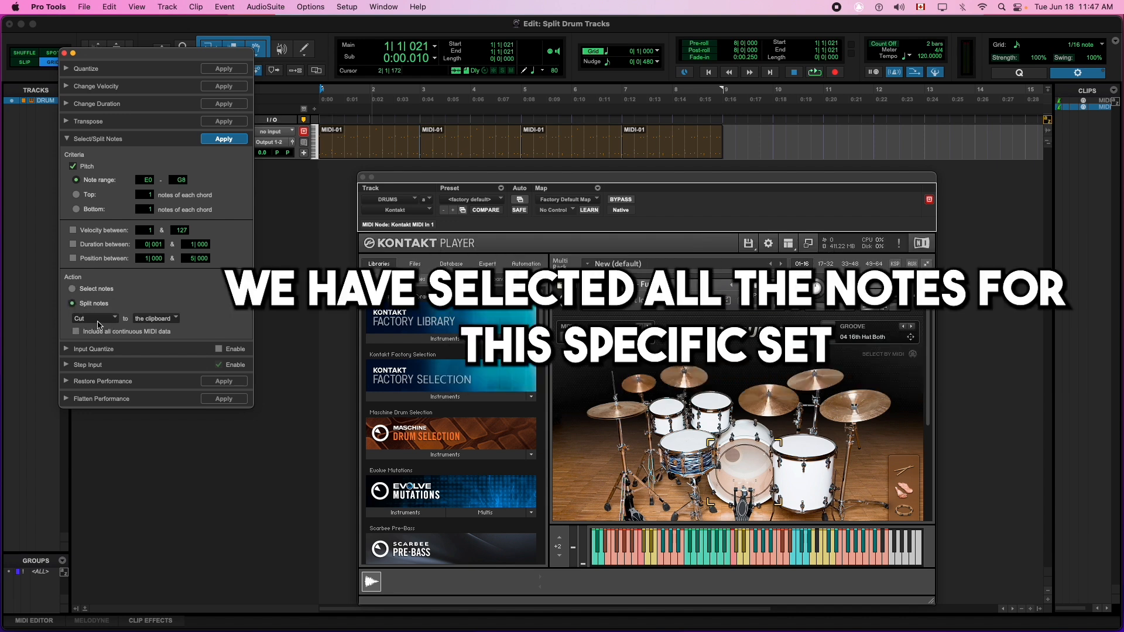
Step: Keep Cut and change the split destination to 'a new track per pitch'
left_click(155, 321)
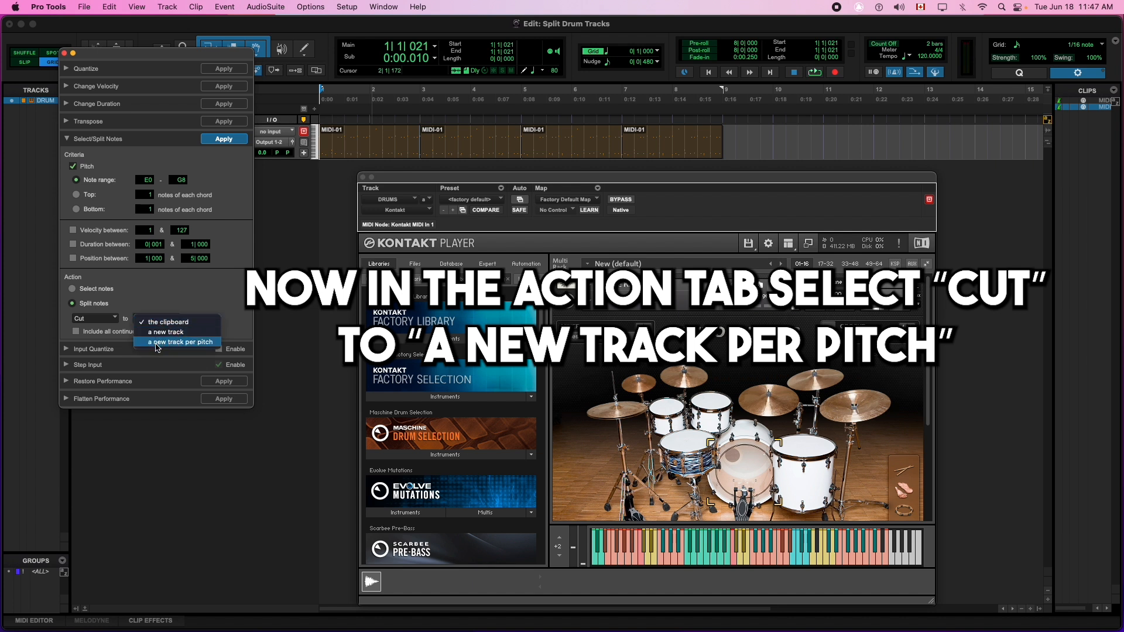
left_click(193, 343)
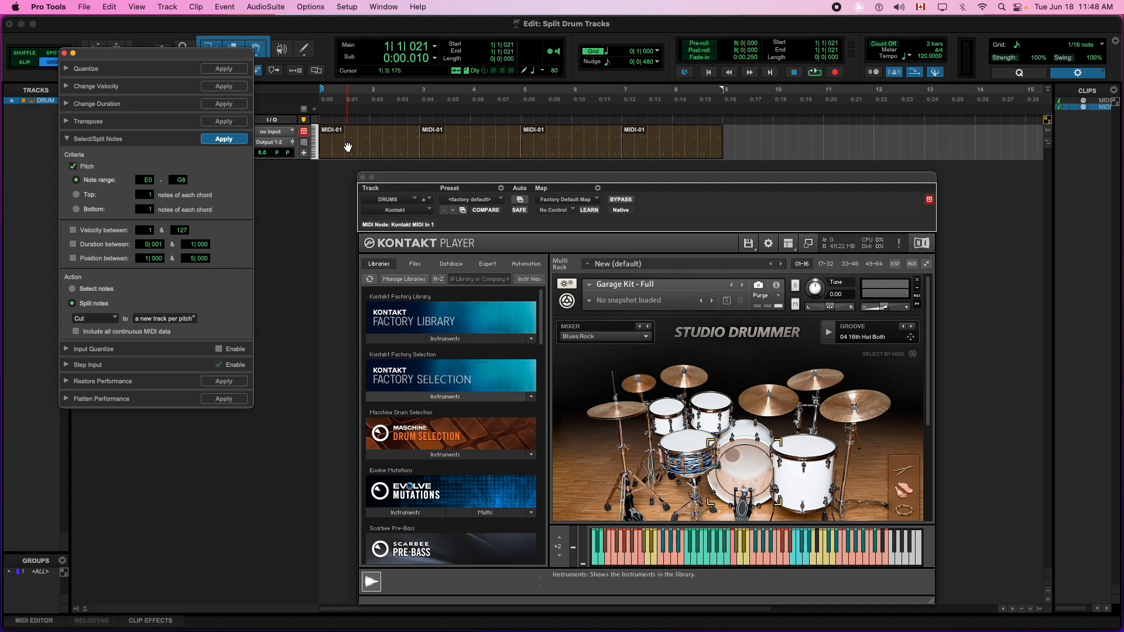
Step: Select the four MIDI-01 clips, apply the split, then close Event Operations and Kontakt
left_click(396, 144)
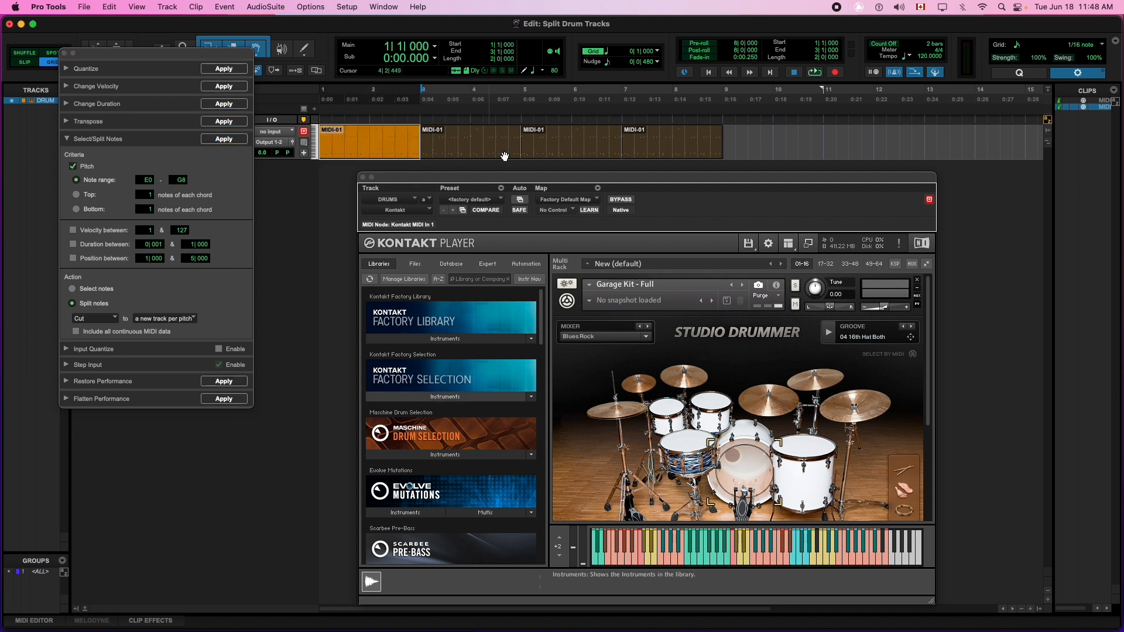
left_click(668, 155, "shift")
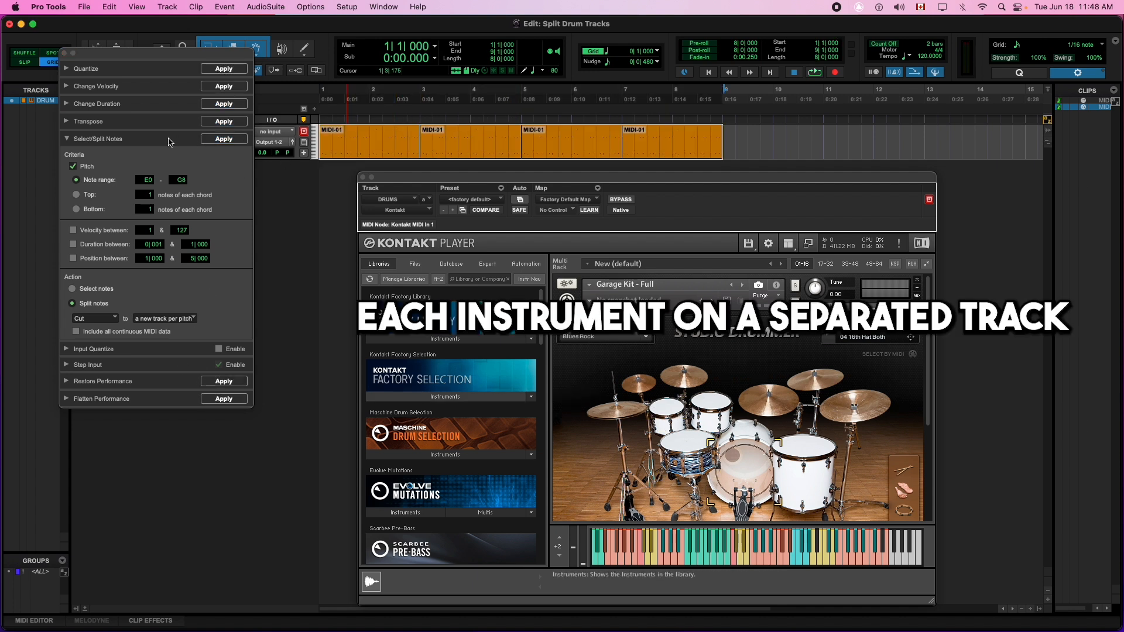
left_click(229, 143)
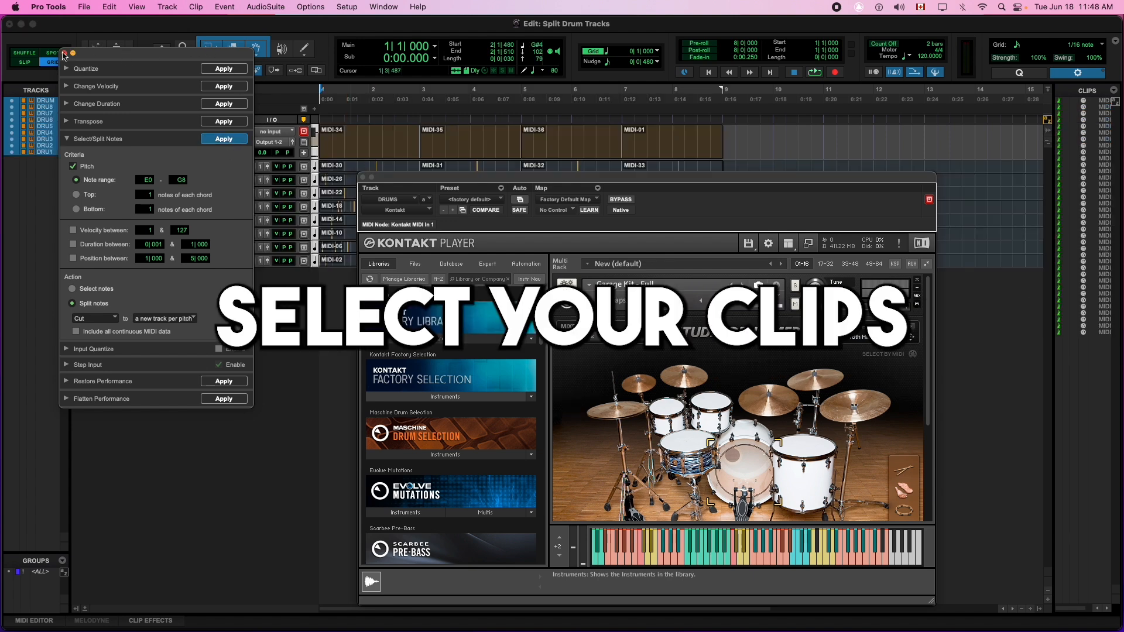
left_click(64, 53)
left_click_drag(398, 179, 776, 178)
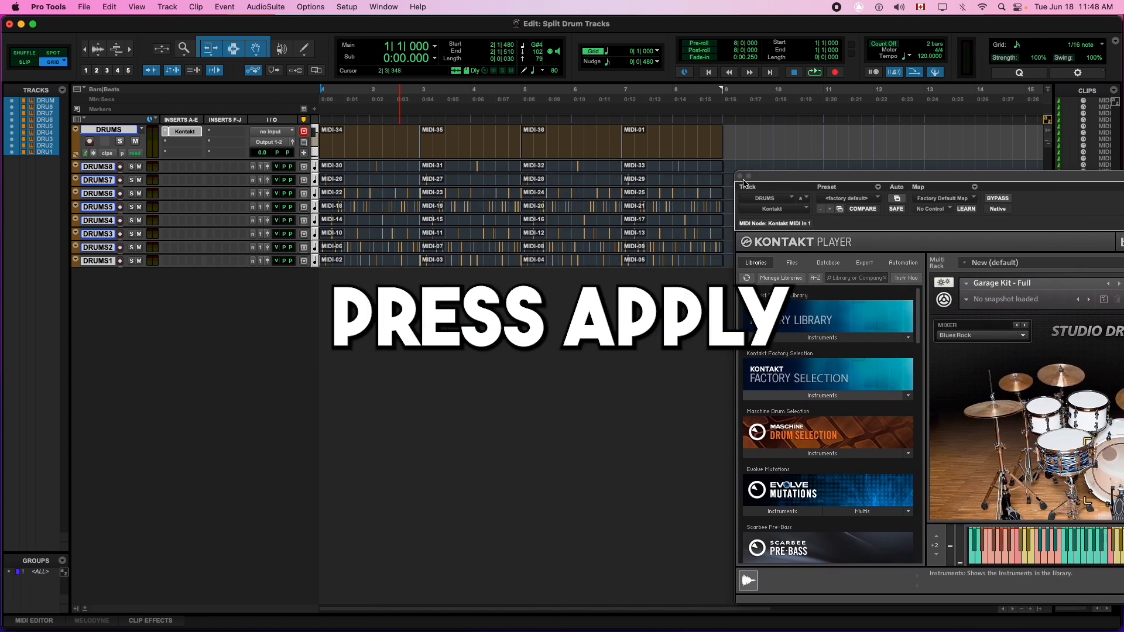
left_click(740, 176)
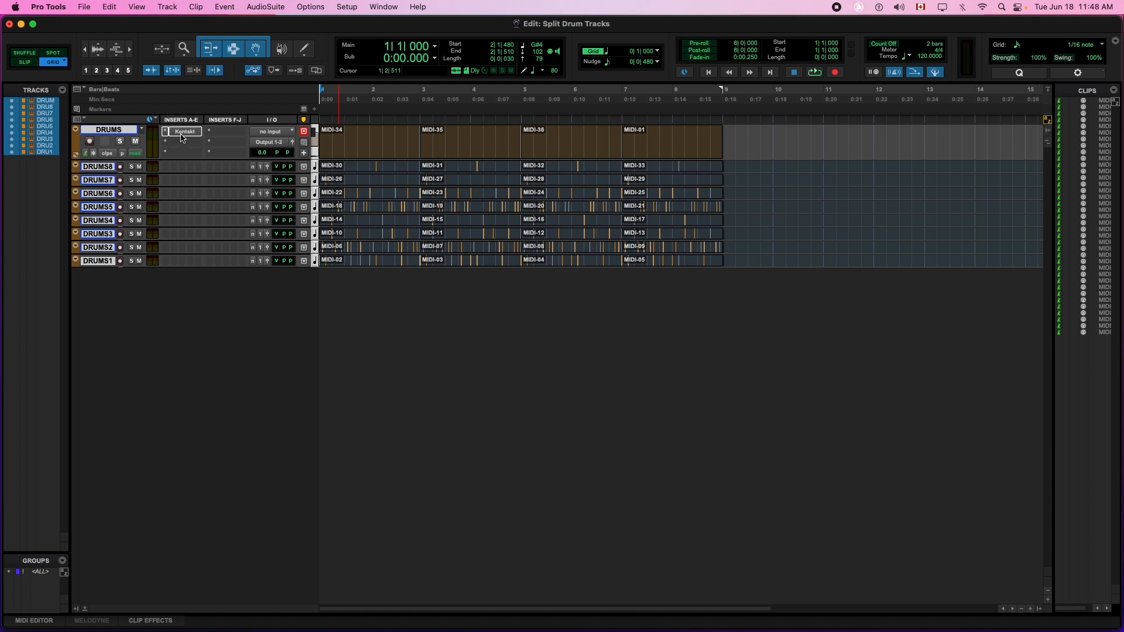
Step: Copy the DRUMS track's Kontakt insert onto DRUMS1–DRUMS8, then select only the DRUMS track
left_click_drag(187, 136, 167, 261)
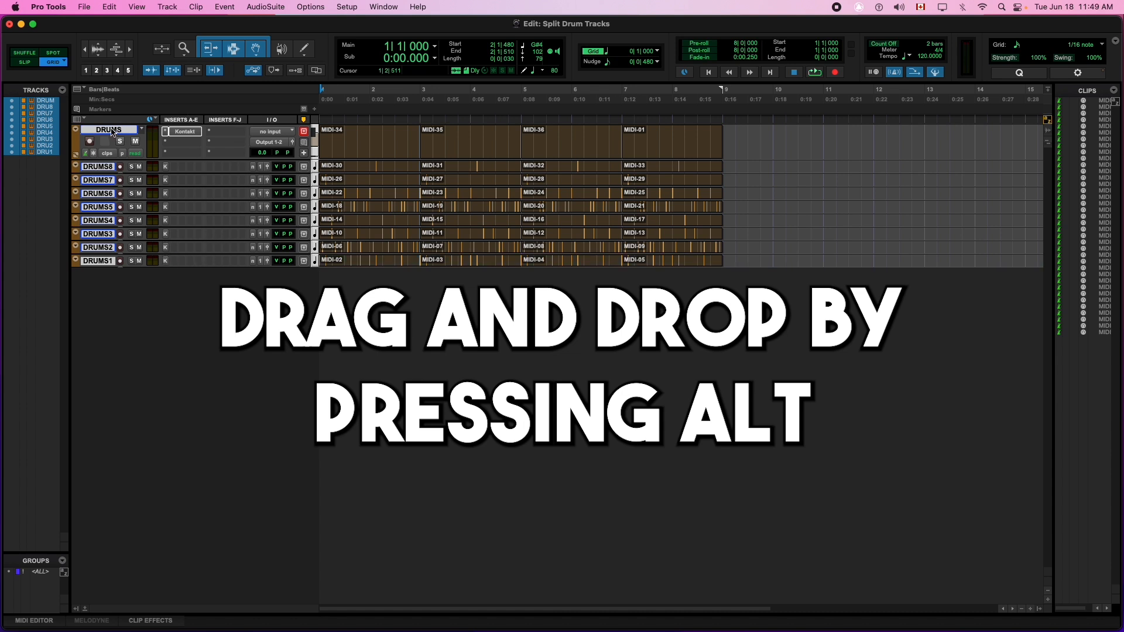
left_click(113, 131)
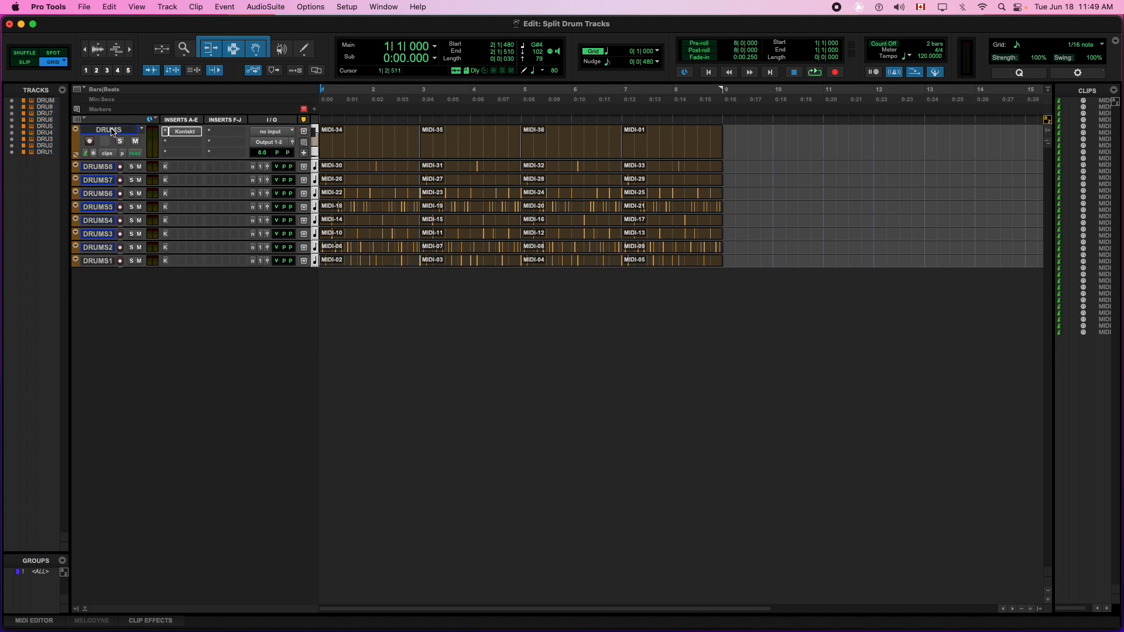
left_click(123, 131)
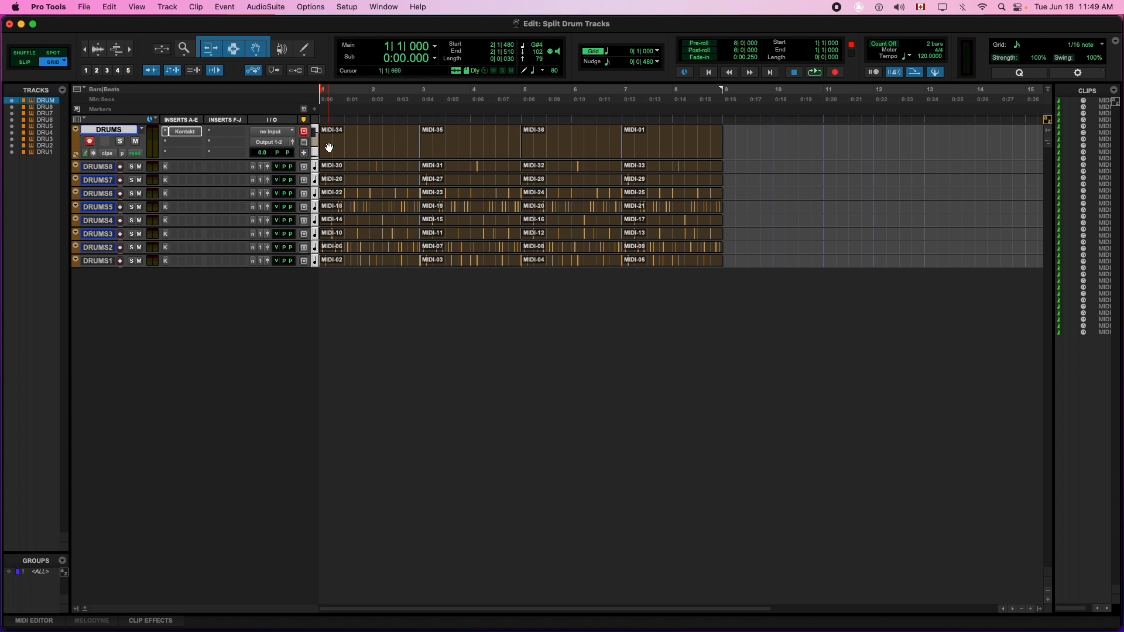
Step: Hide and make inactive the original DRUMS track, then select DRUMS8
right_click(123, 131)
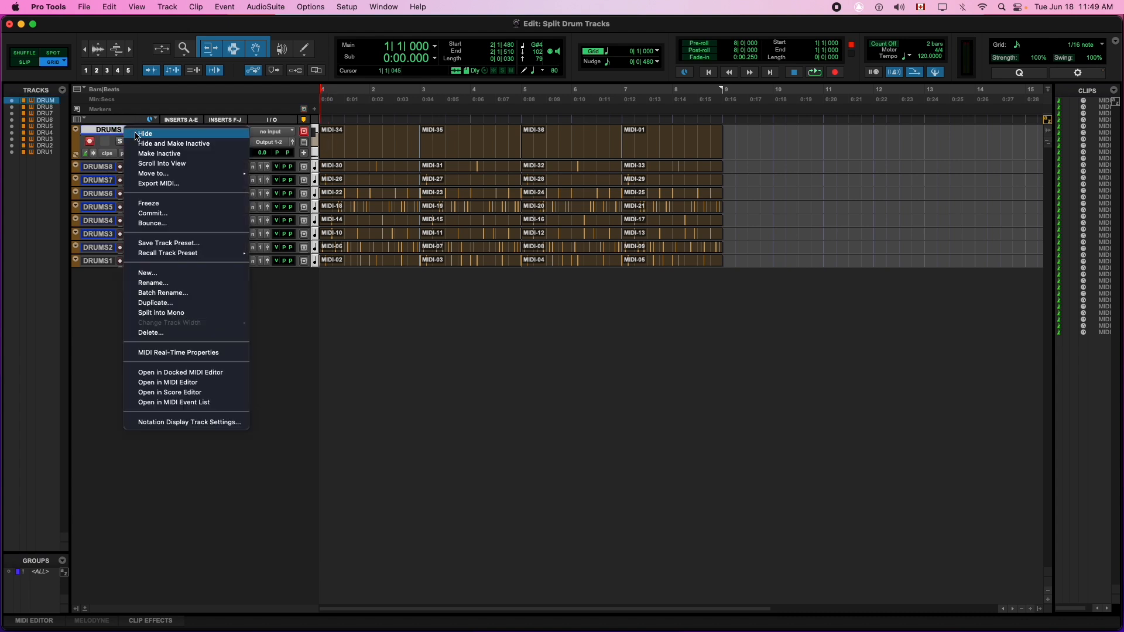
left_click(169, 144)
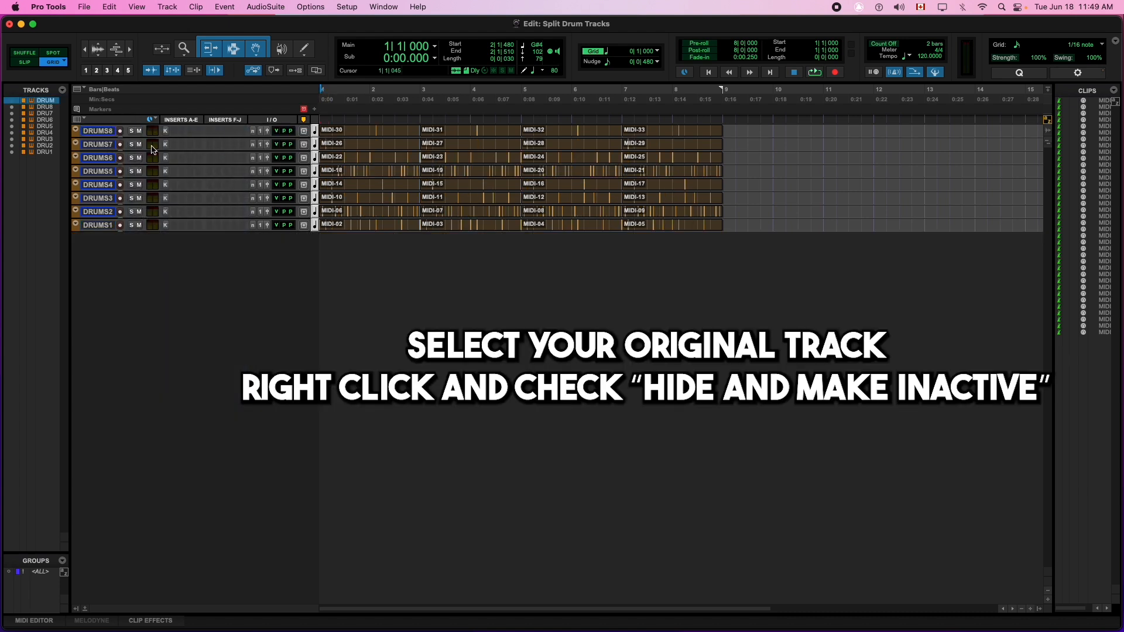
left_click(92, 137)
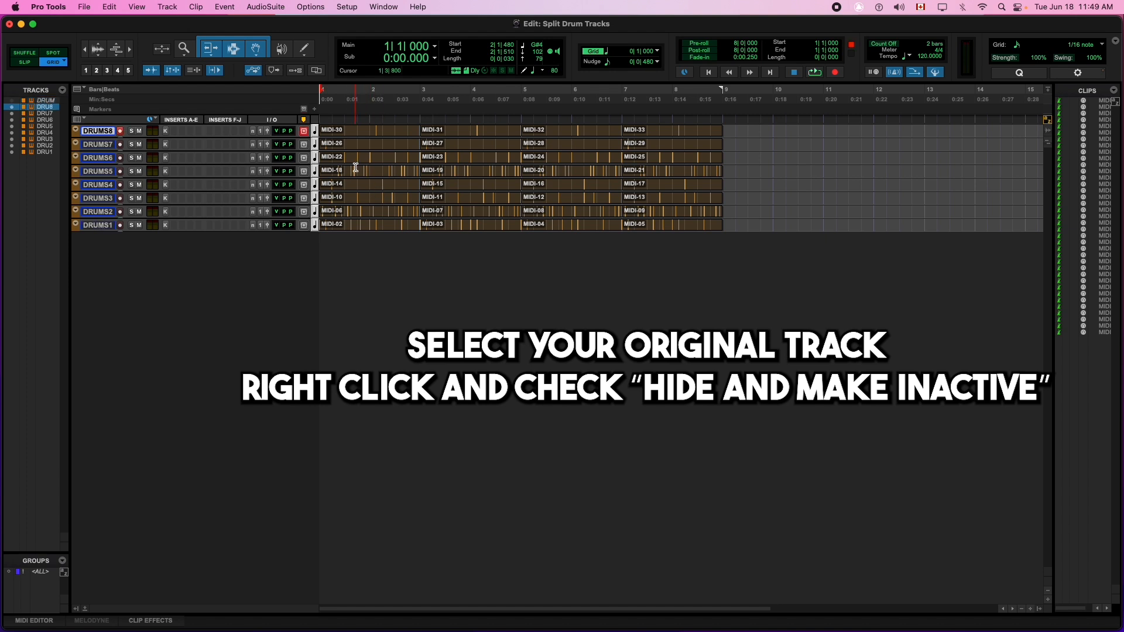
Step: Play back the eight split drum tracks, stop, and switch to the Mix window
key("space")
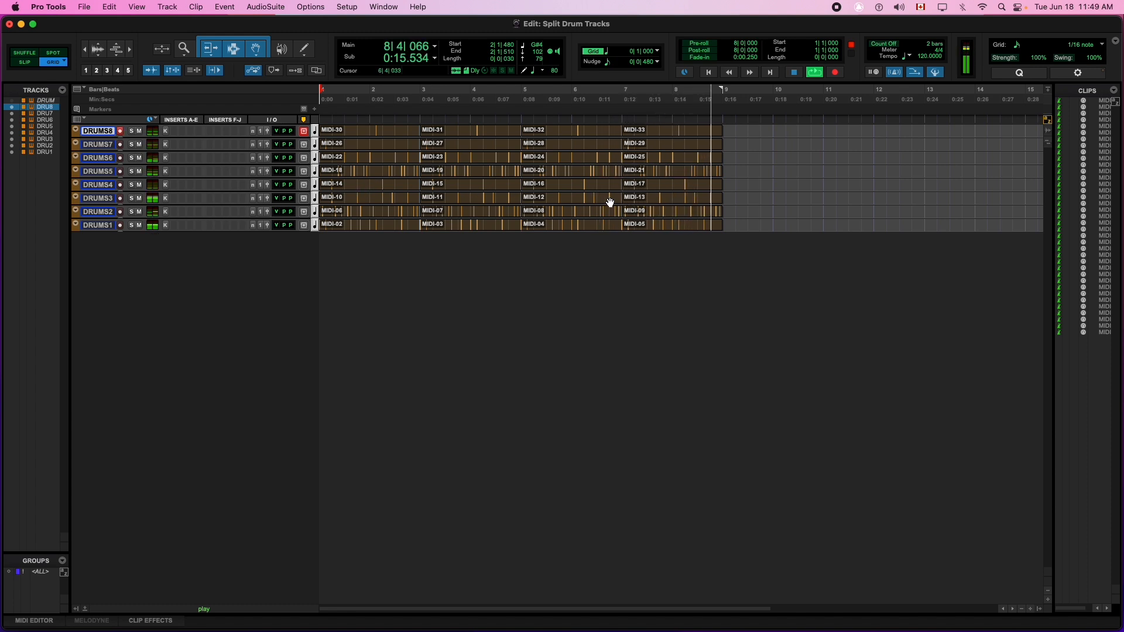
key("space")
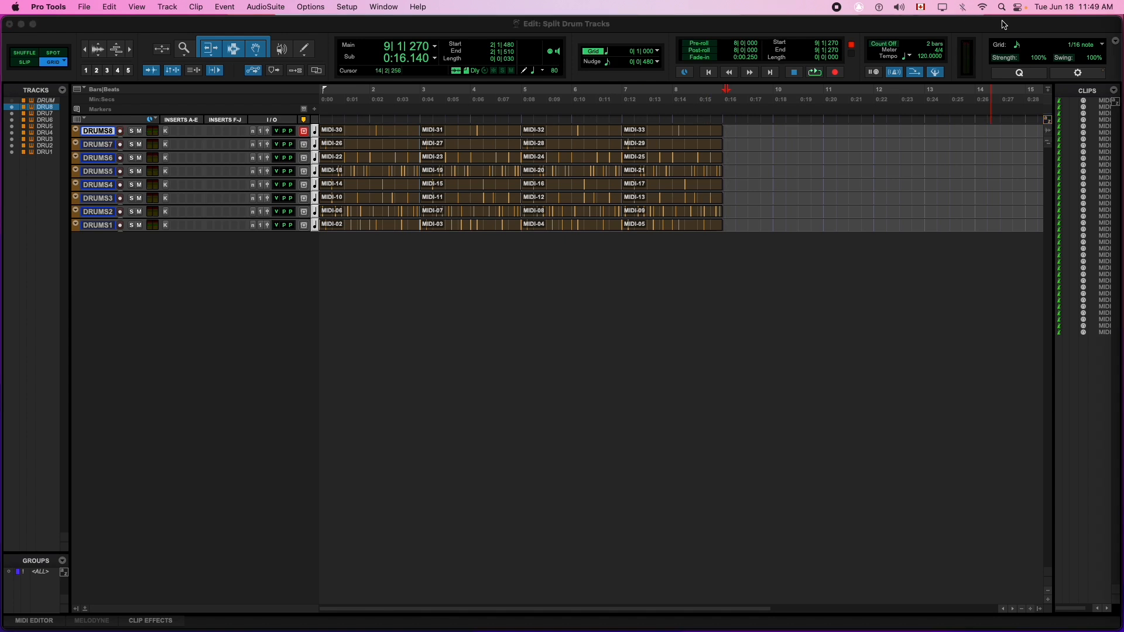
key("super+equal")
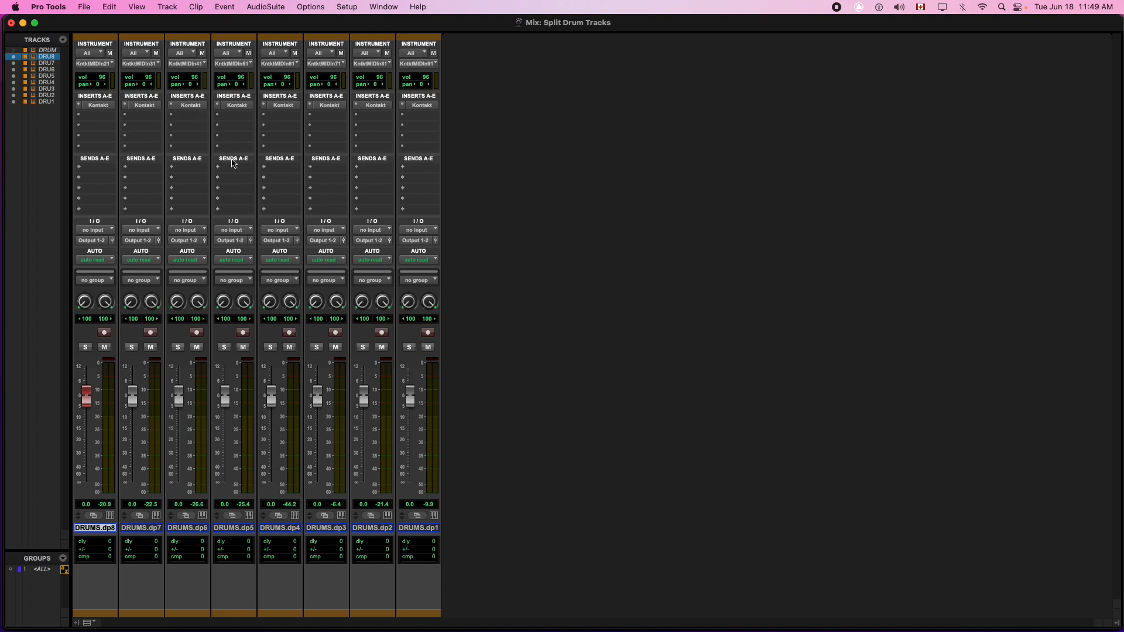
Step: Lower the DRUMS.dp8 fader to about -5.3 dB
left_click_drag(87, 398, 225, 405)
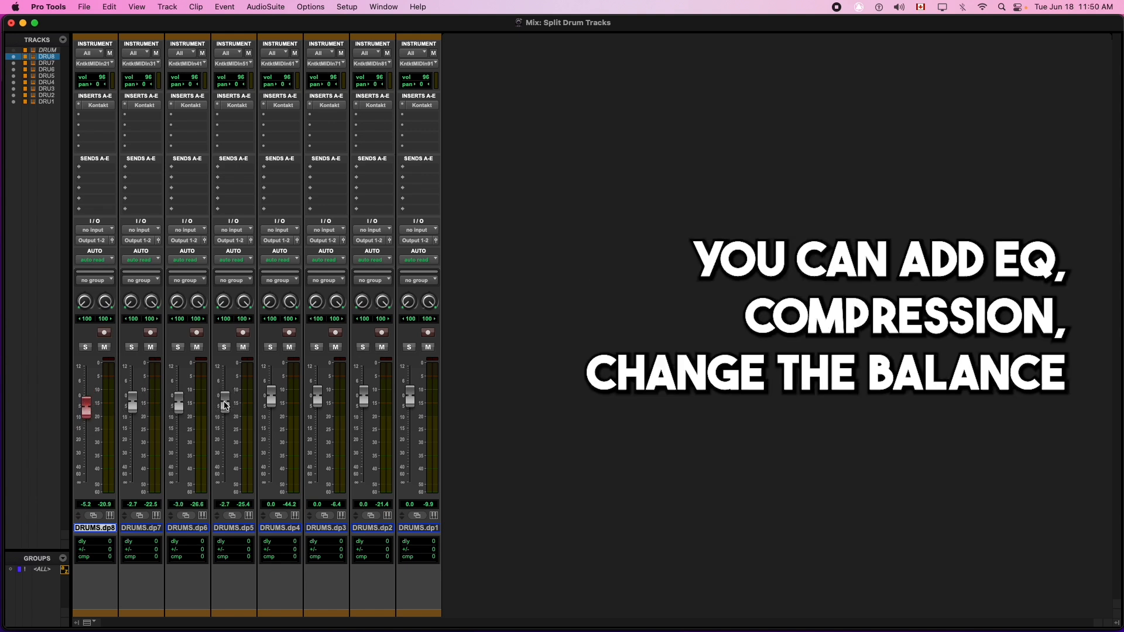